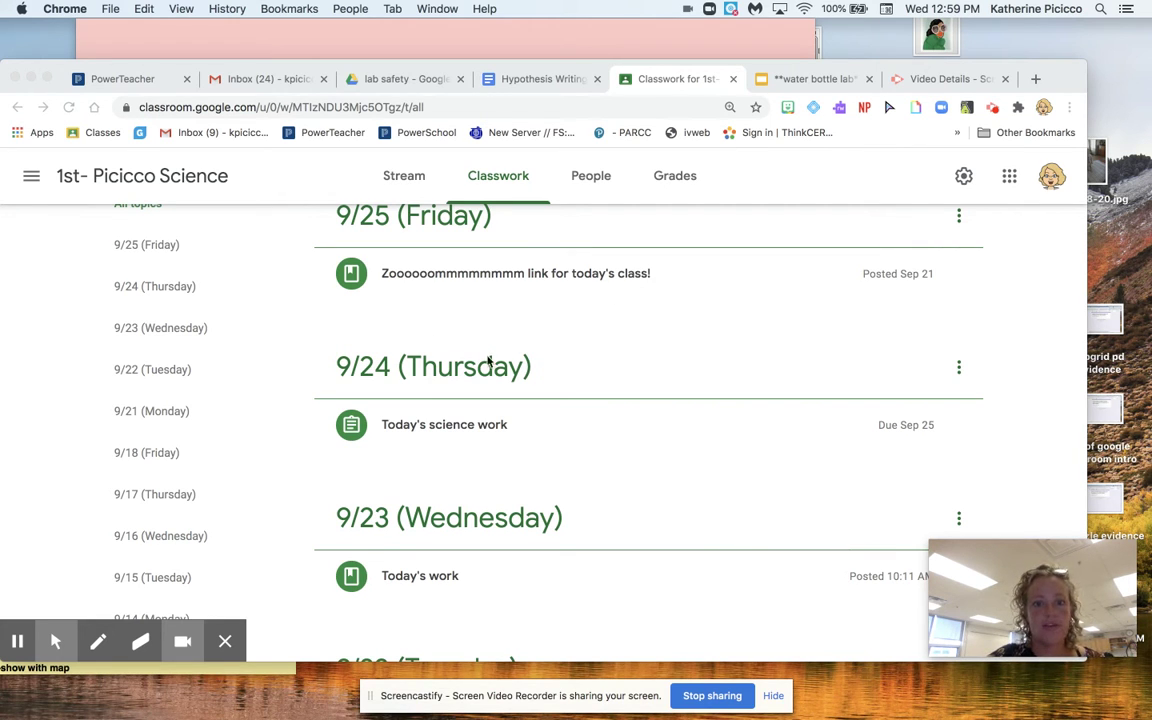
Expand the 9/24 (Thursday) assignment "Today's science work" and open its attached Hypothesis Writing Practice document.
{"action": "left_click", "coordinate": [445, 426]}
{"action": "left_click", "coordinate": [445, 426]}
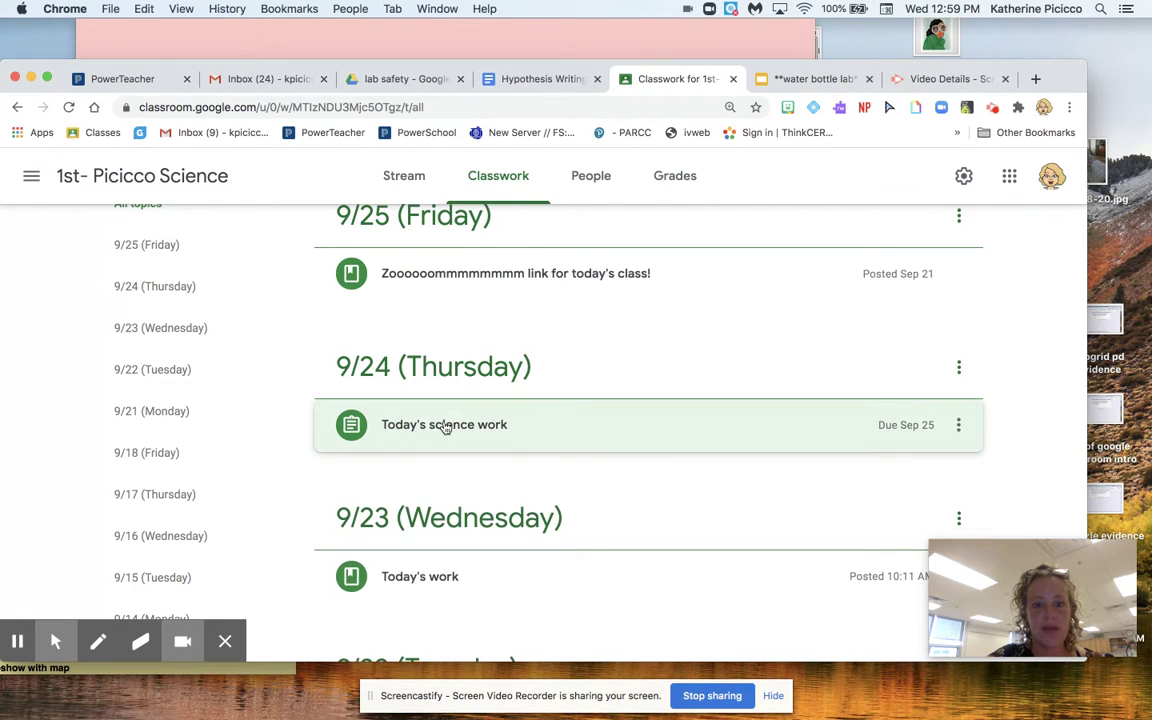
{"action": "left_click", "coordinate": [445, 426]}
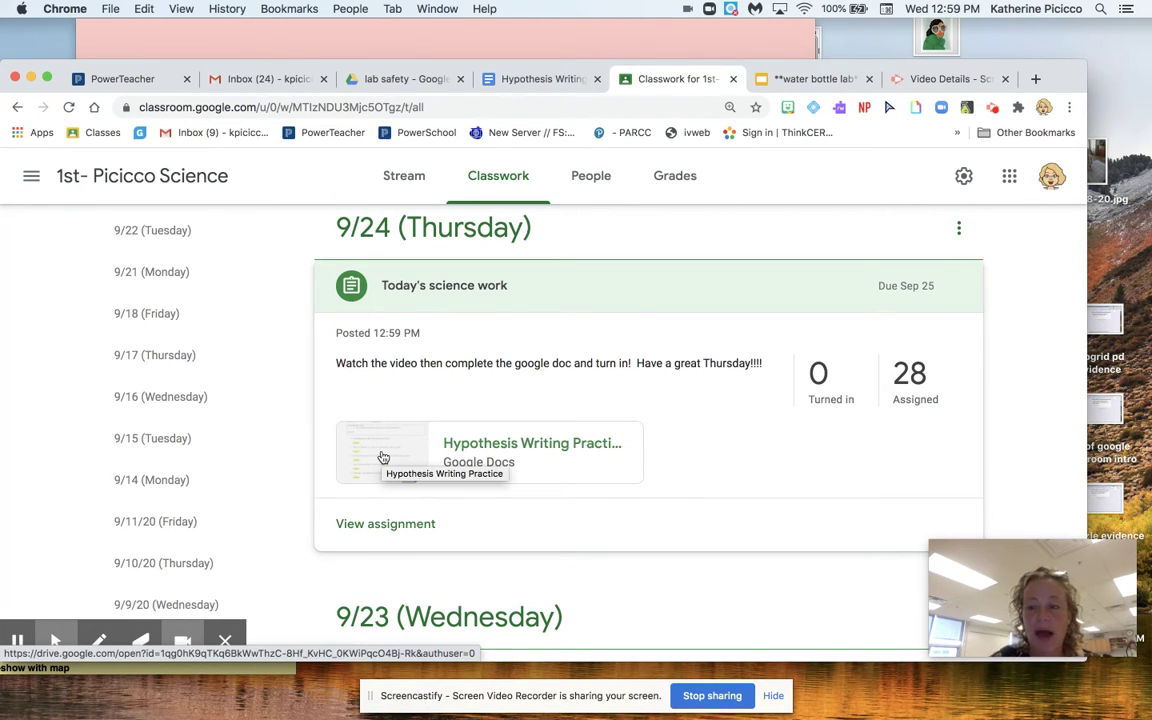
{"action": "left_click", "coordinate": [383, 457]}
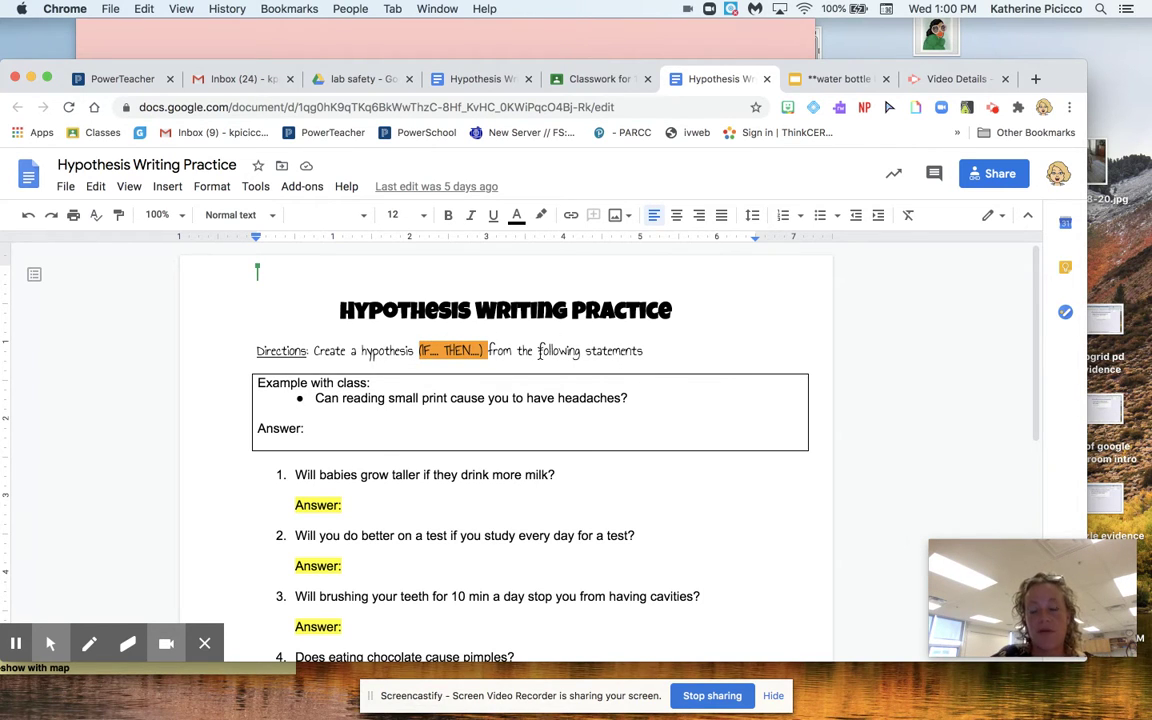
Answer the class example about small print with "If I read only small print, then I will get headaches.".
{"action": "scroll", "coordinate": [438, 408], "scroll_direction": "down", "scroll_amount": 1}
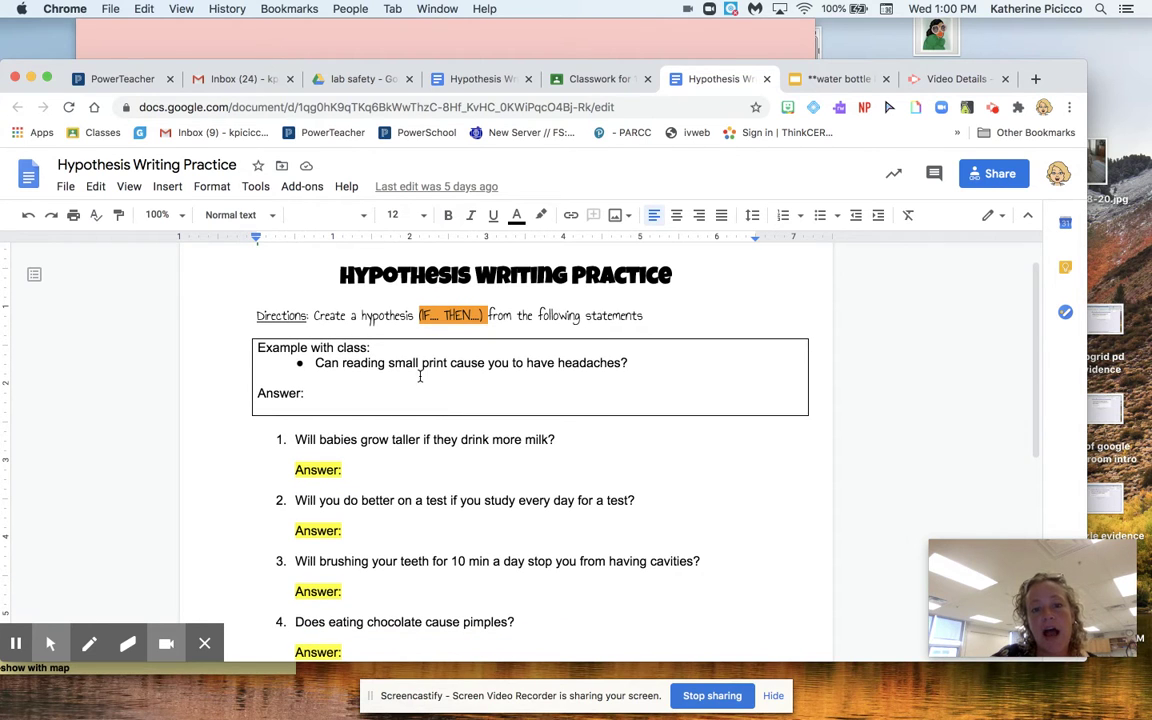
{"action": "scroll", "coordinate": [395, 490], "scroll_direction": "down", "scroll_amount": 3}
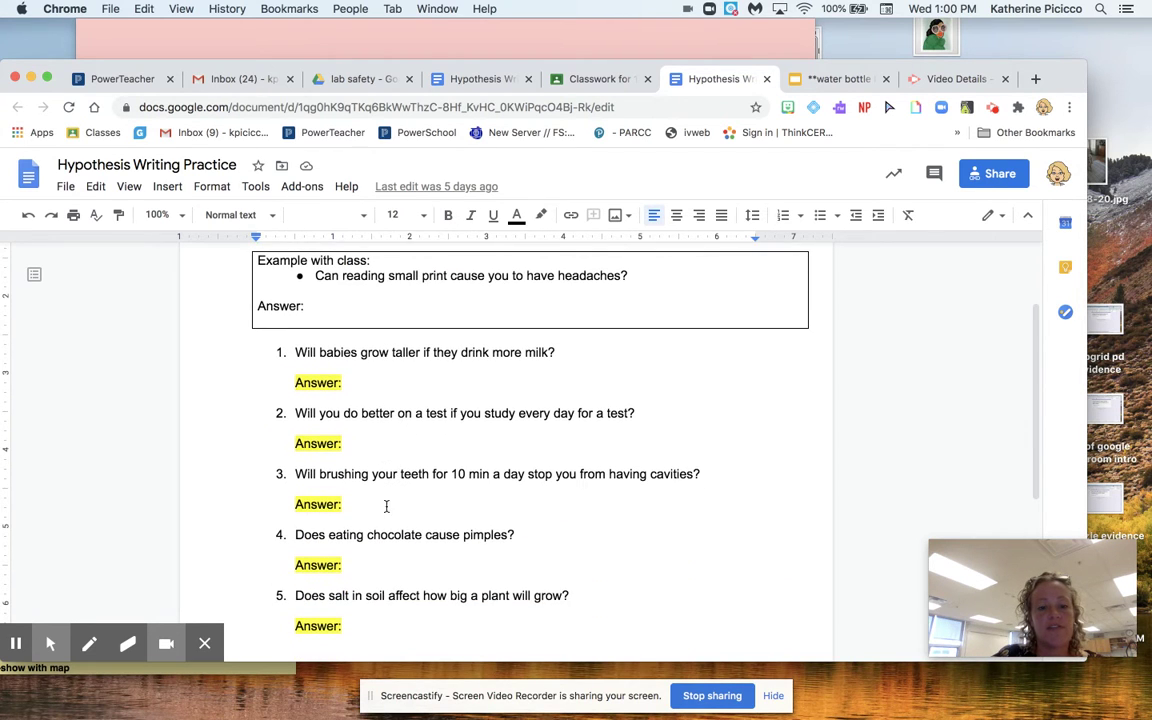
{"action": "scroll", "coordinate": [390, 530], "scroll_direction": "down", "scroll_amount": 3}
{"action": "scroll", "coordinate": [391, 548], "scroll_direction": "up", "scroll_amount": 2}
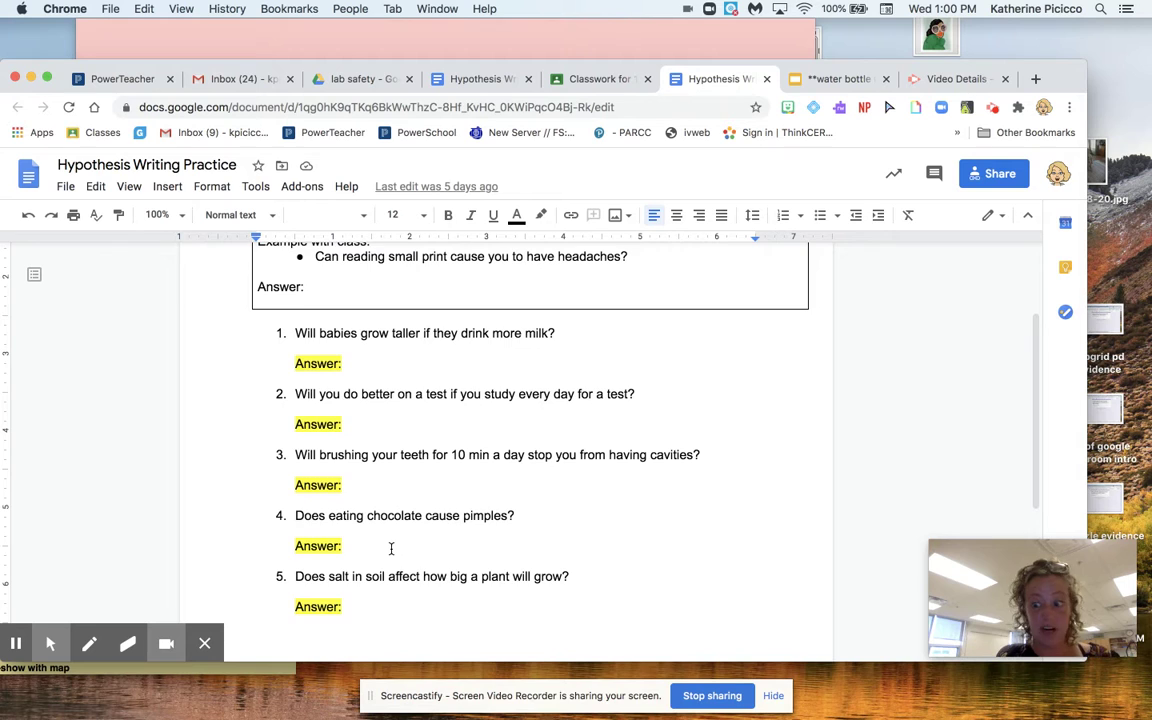
{"action": "scroll", "coordinate": [391, 548], "scroll_direction": "up", "scroll_amount": 2}
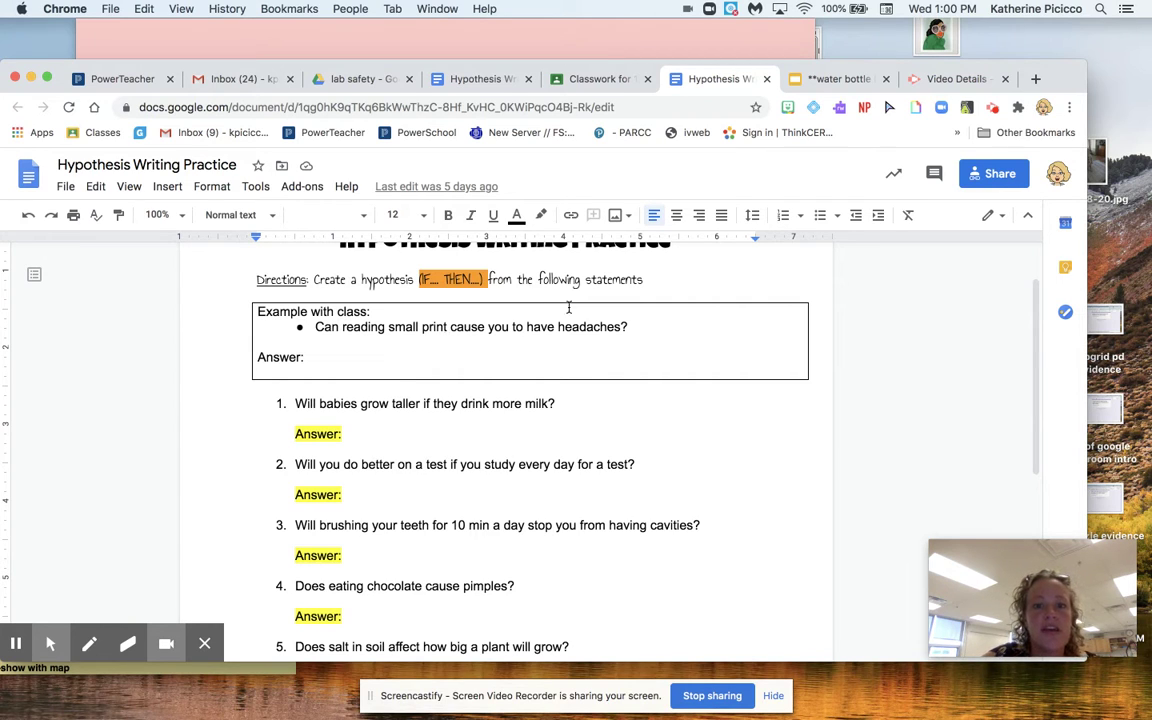
{"action": "left_click_drag", "start_coordinate": [642, 328], "coordinate": [317, 330]}
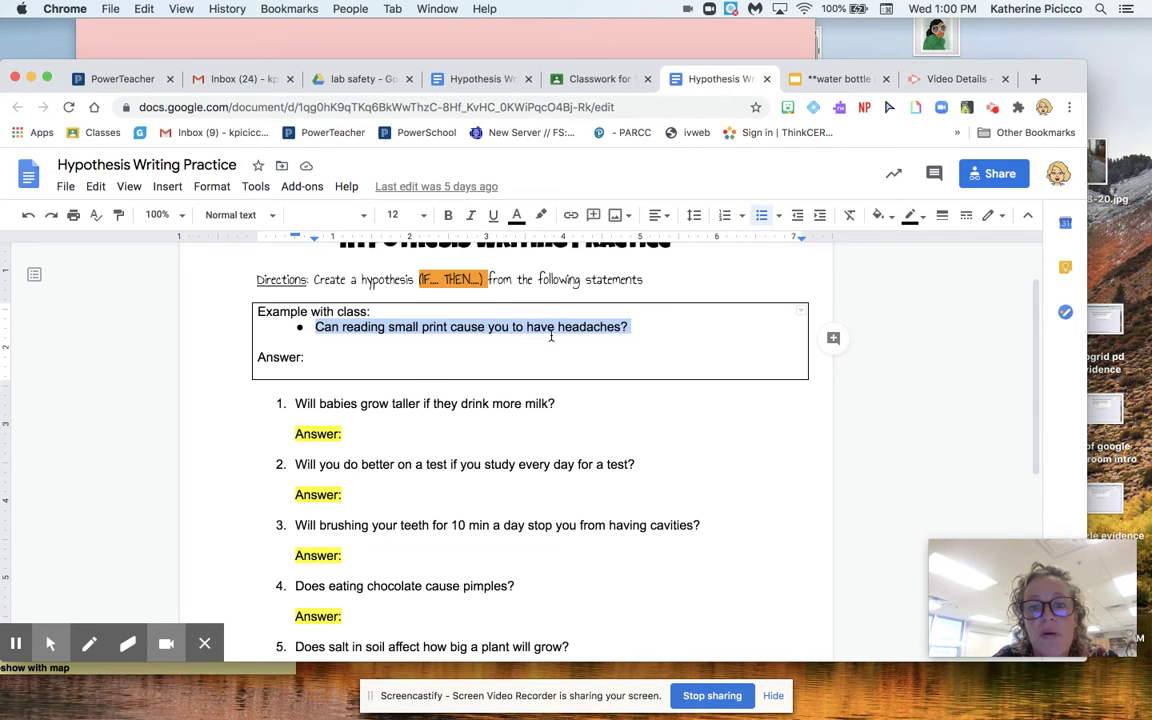
{"action": "left_click", "coordinate": [371, 358]}
{"action": "type", "text": "If"}
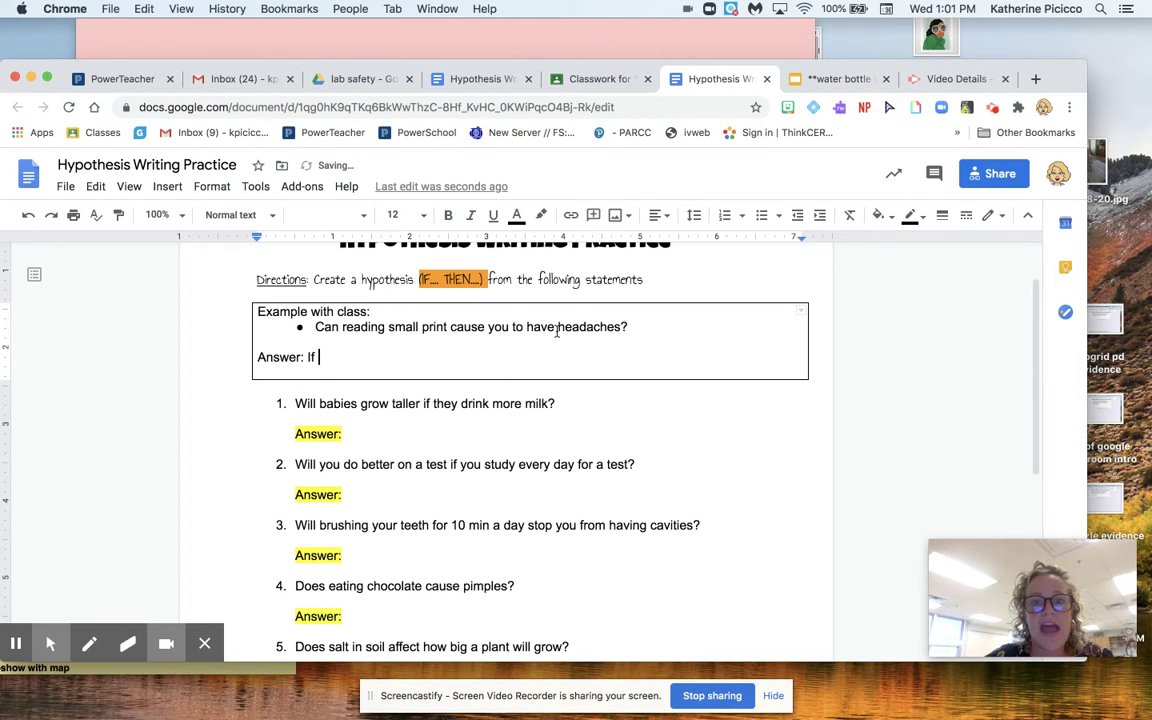
{"action": "type", "text": " I"}
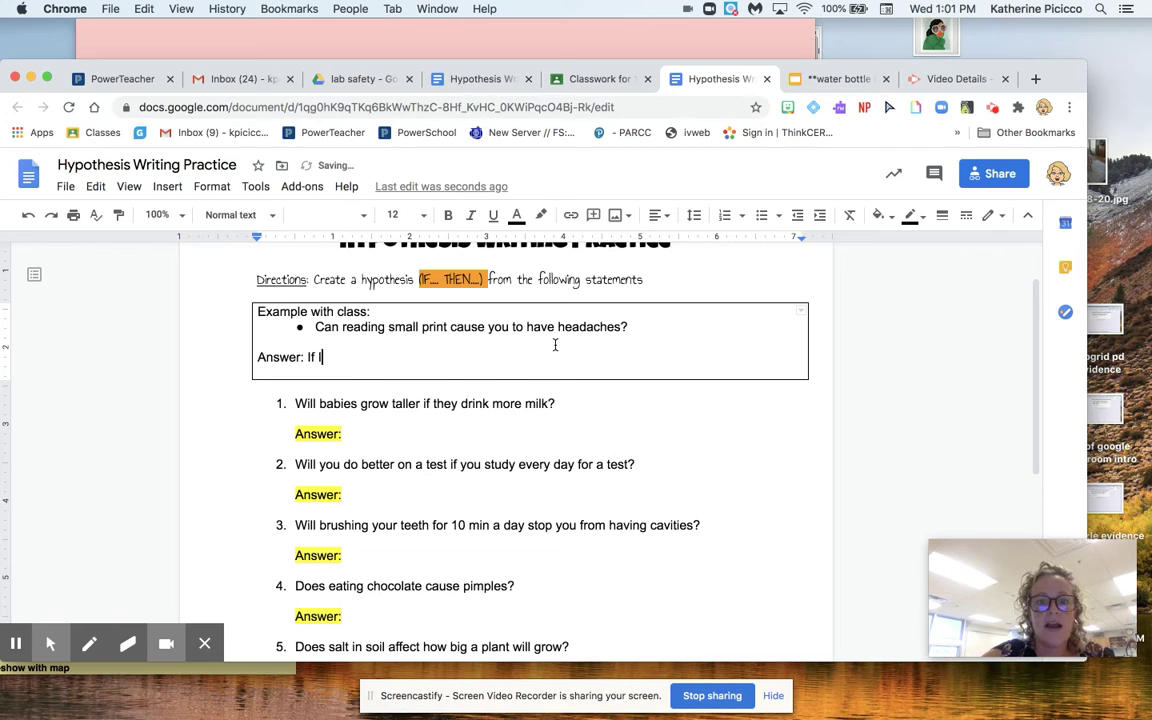
{"action": "type", "text": " read only small"}
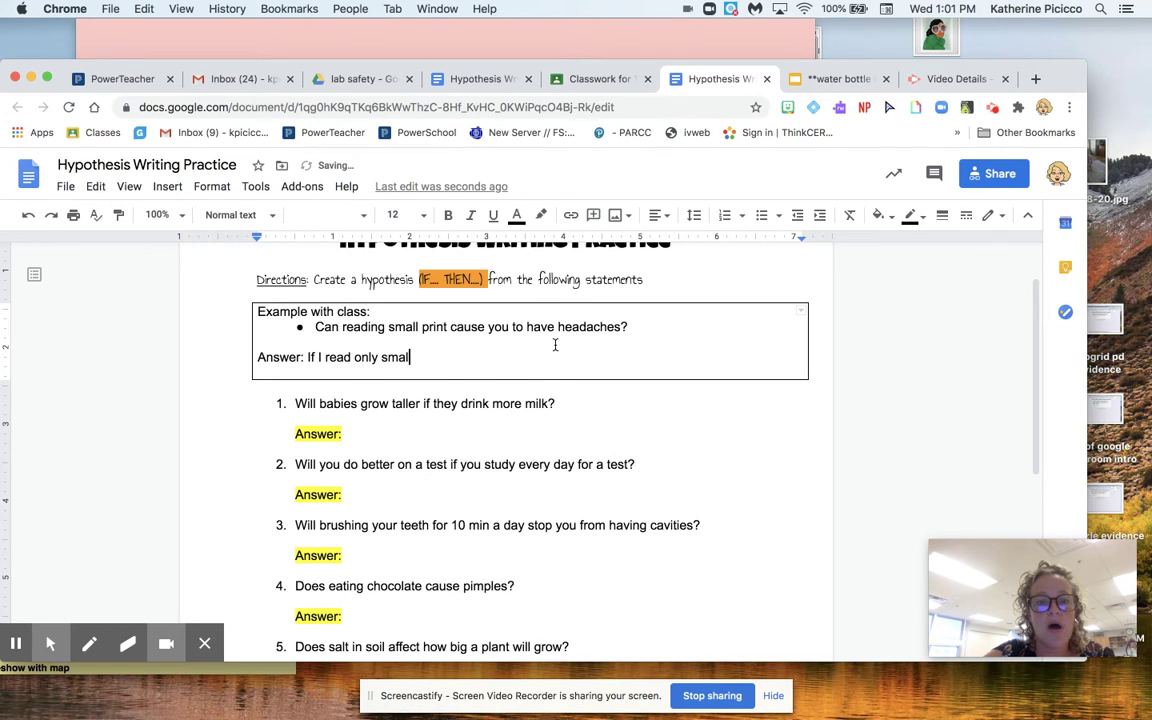
{"action": "type", "text": " print, t"}
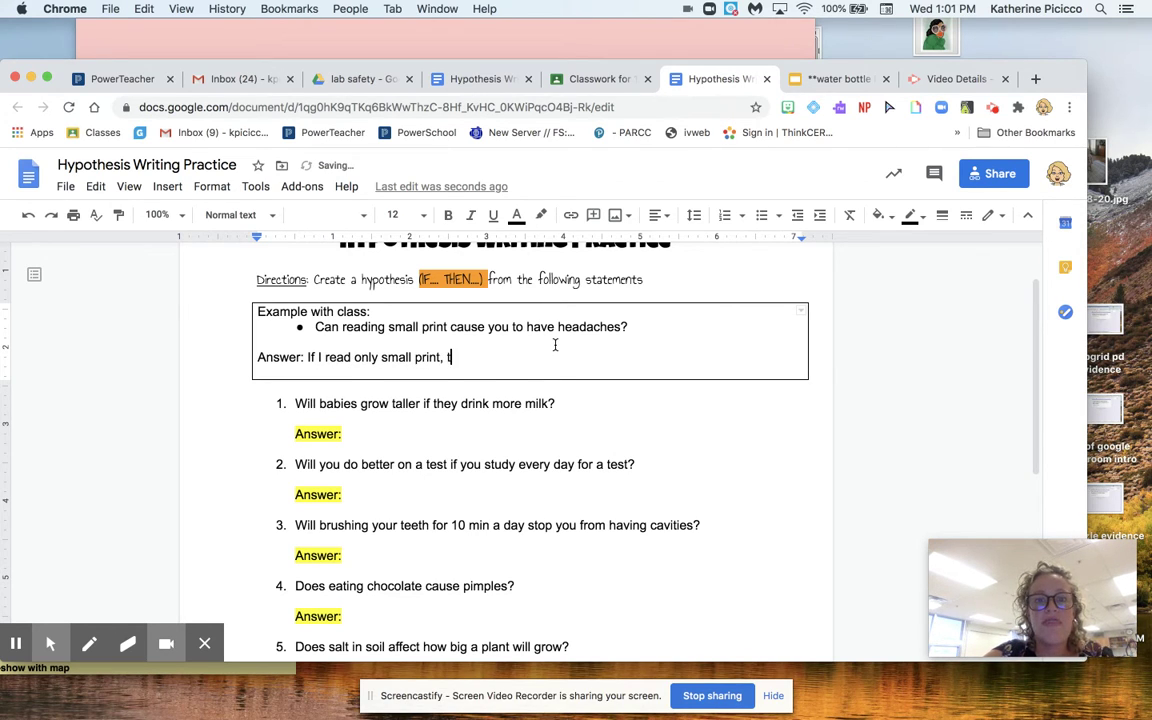
{"action": "type", "text": "hen I will g"}
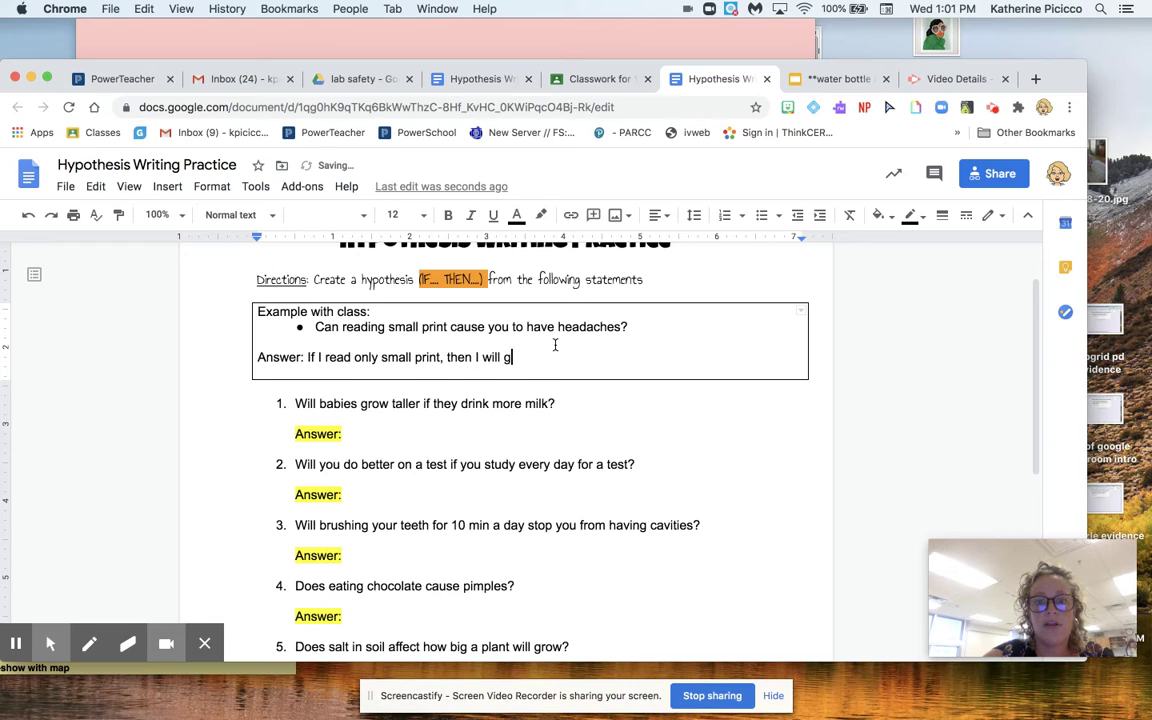
{"action": "type", "text": "et headaches."}
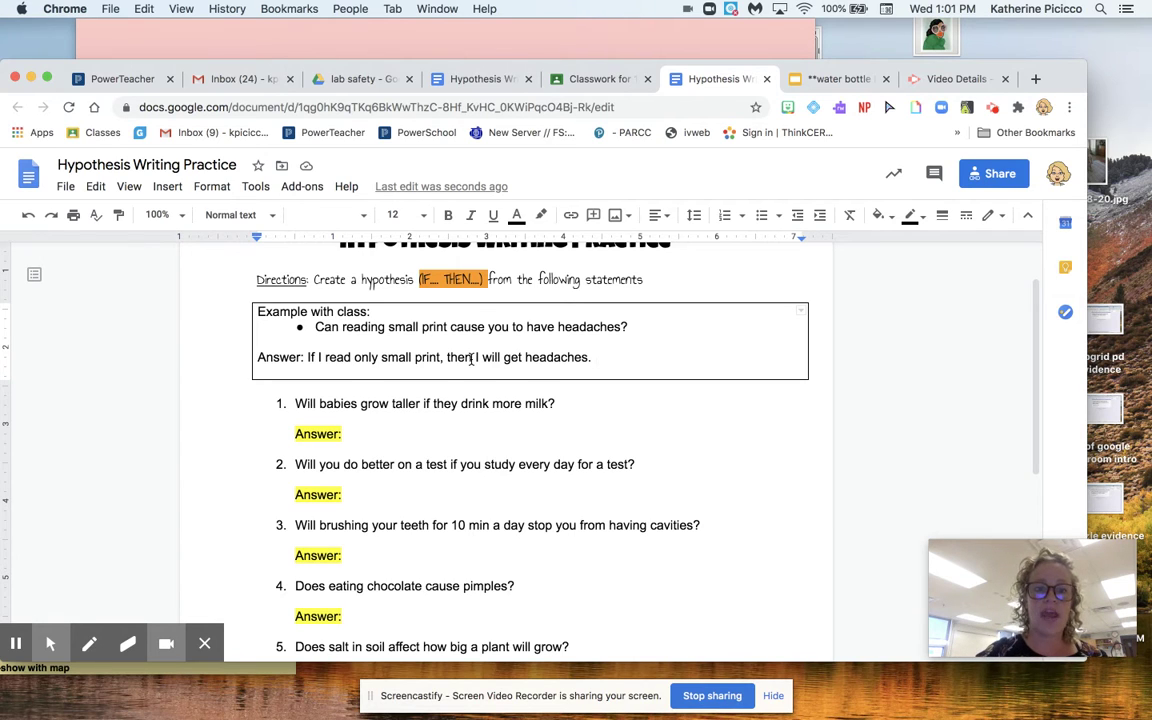
Answer question 1 about babies and milk with "If babies drink more milk, then they will grow taller.".
{"action": "left_click", "coordinate": [378, 429]}
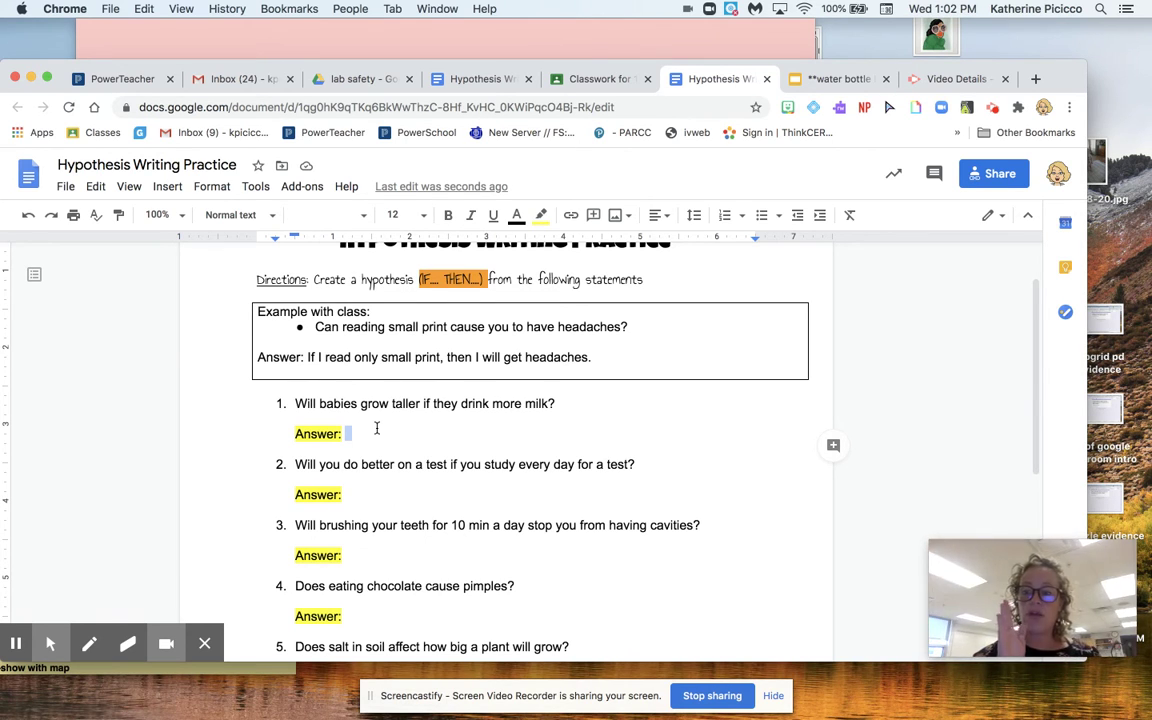
{"action": "type", "text": "If"}
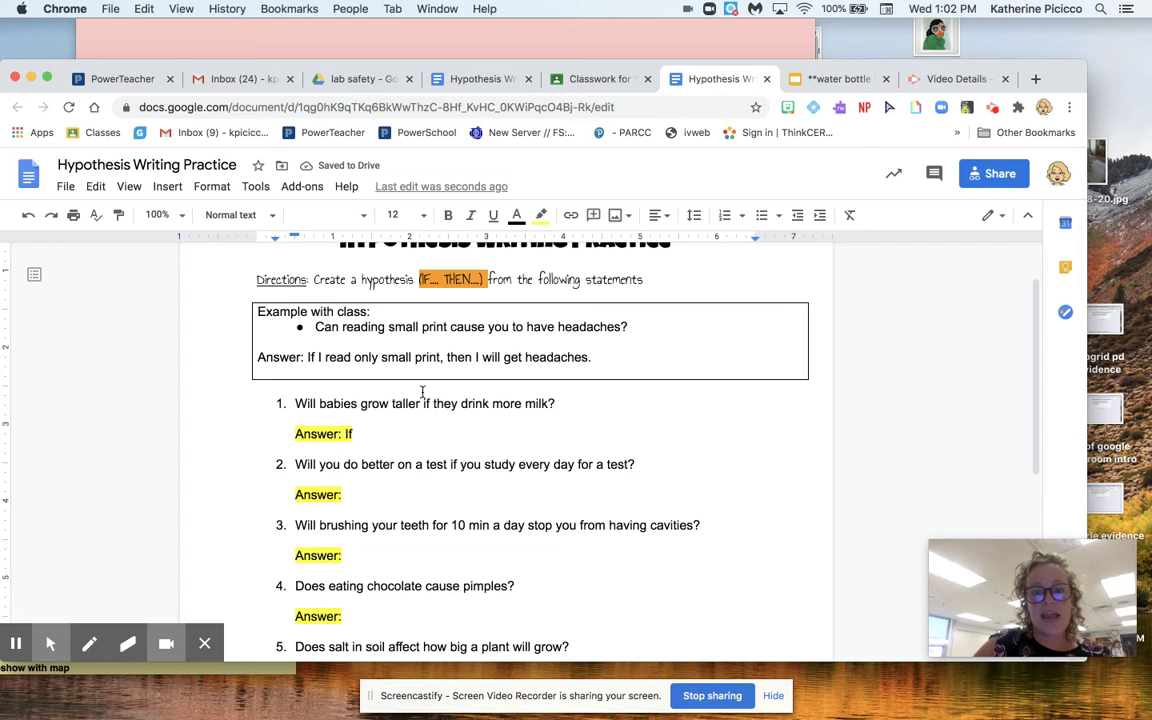
{"action": "type", "text": " babies"}
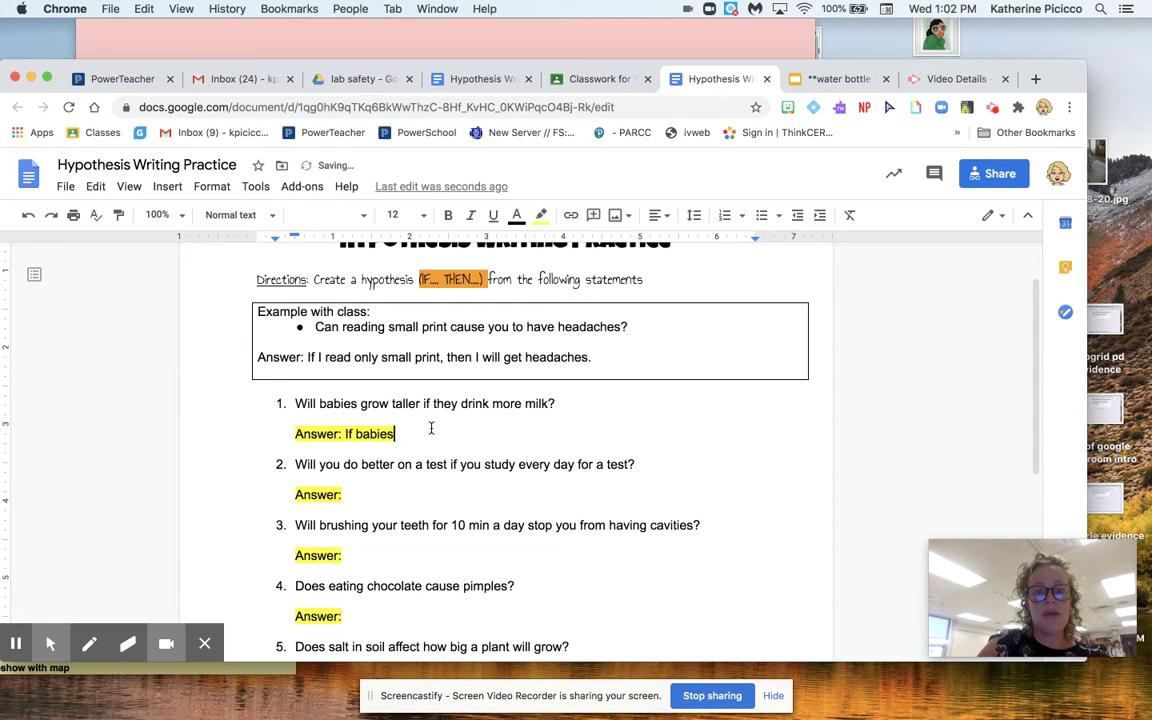
{"action": "type", "text": " drink more milk, then"}
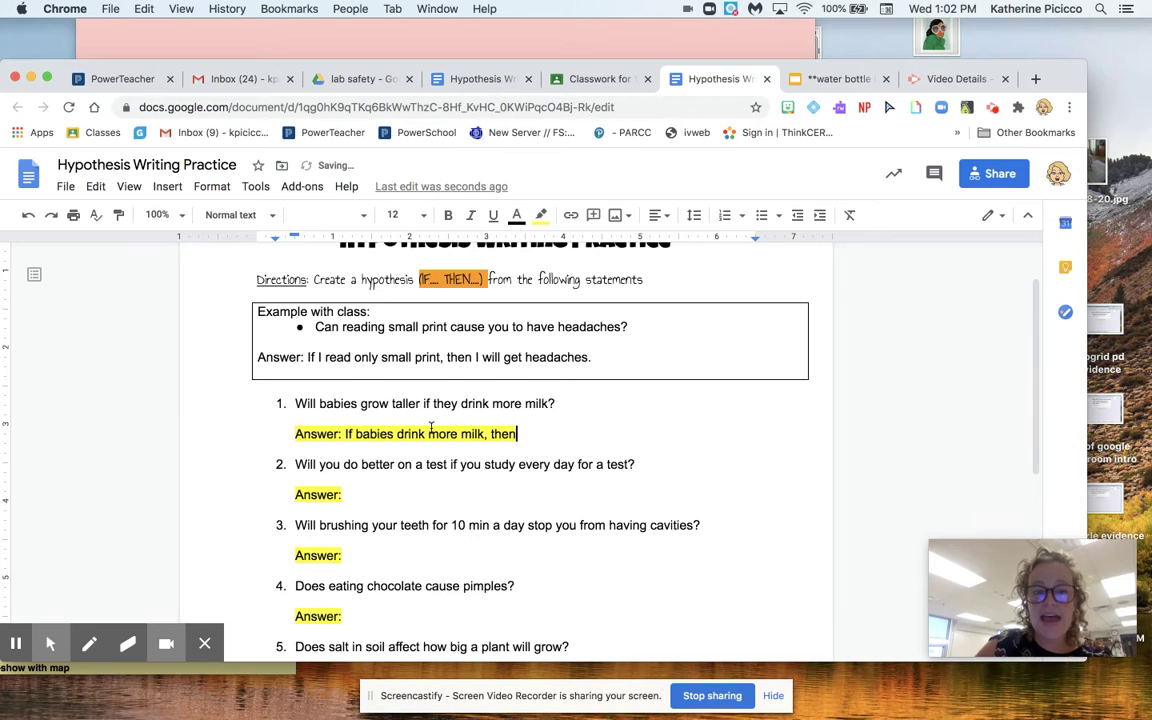
{"action": "type", "text": " they will grow ta"}
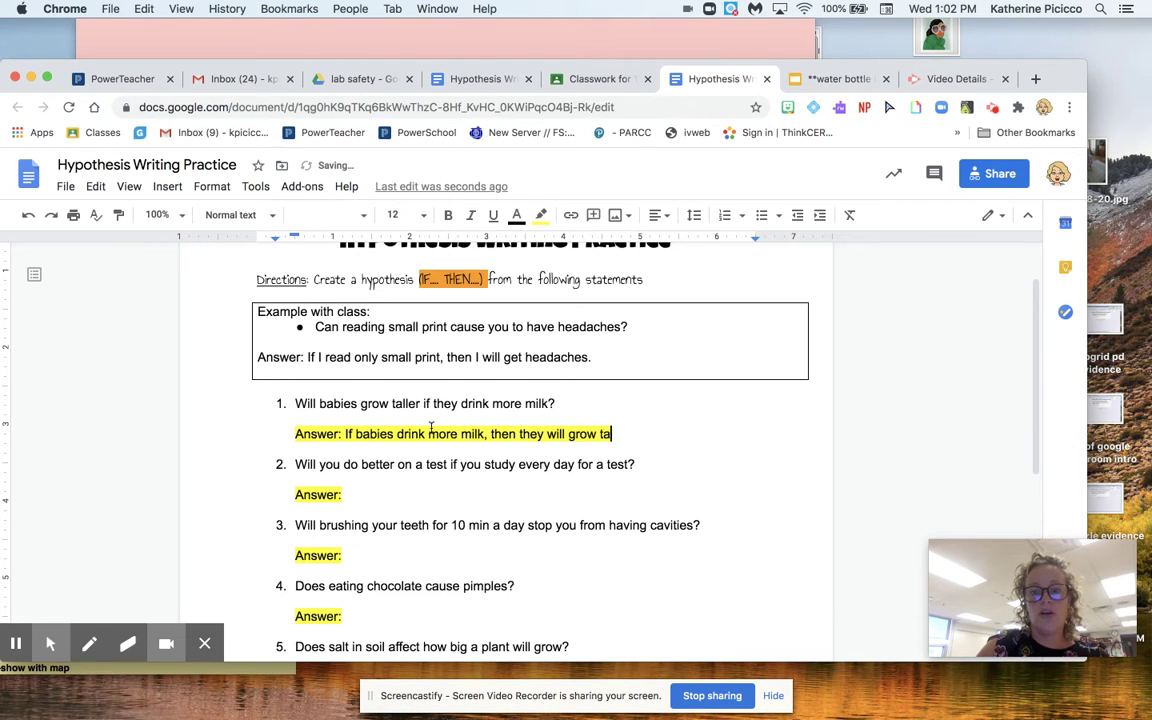
{"action": "type", "text": "ller."}
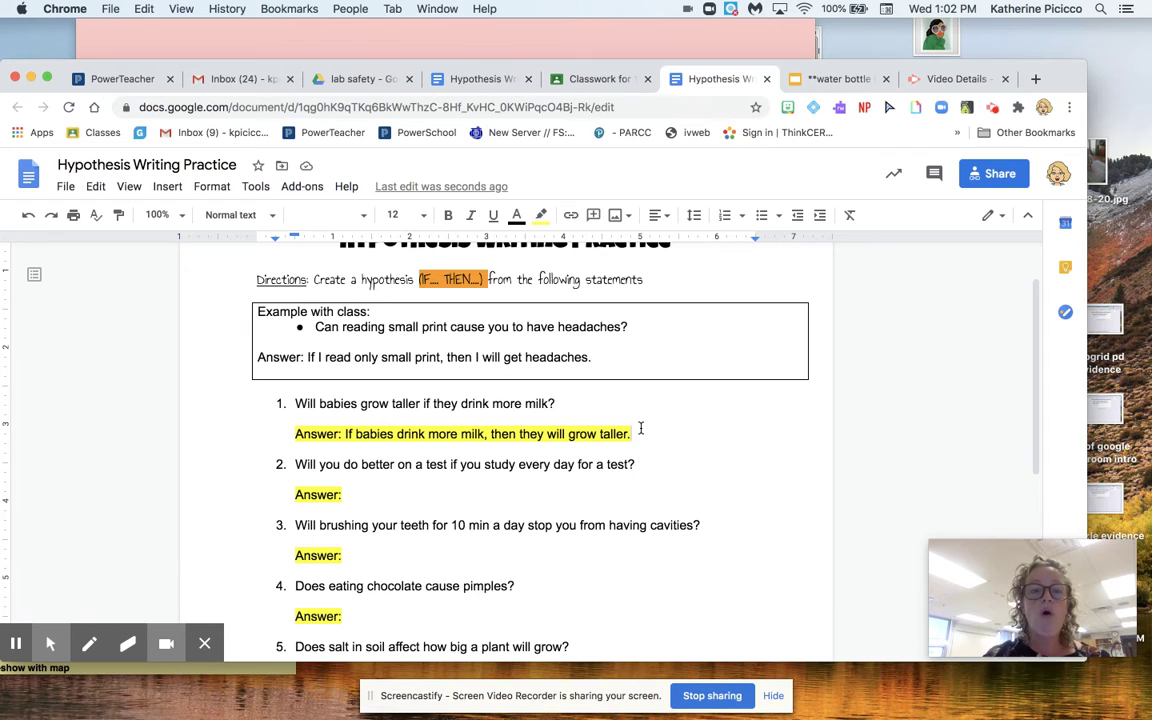
Answer question 2 about studying with "If I study for a test every day, then I will do better.".
{"action": "left_click", "coordinate": [374, 494]}
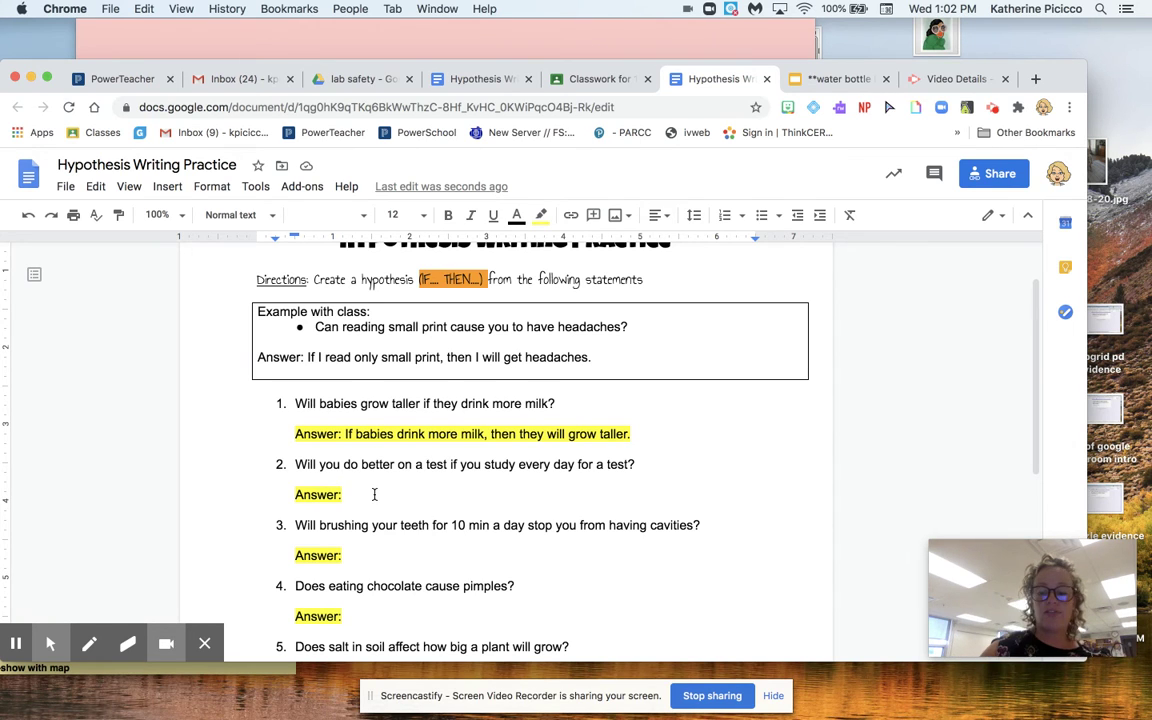
{"action": "type", "text": "If"}
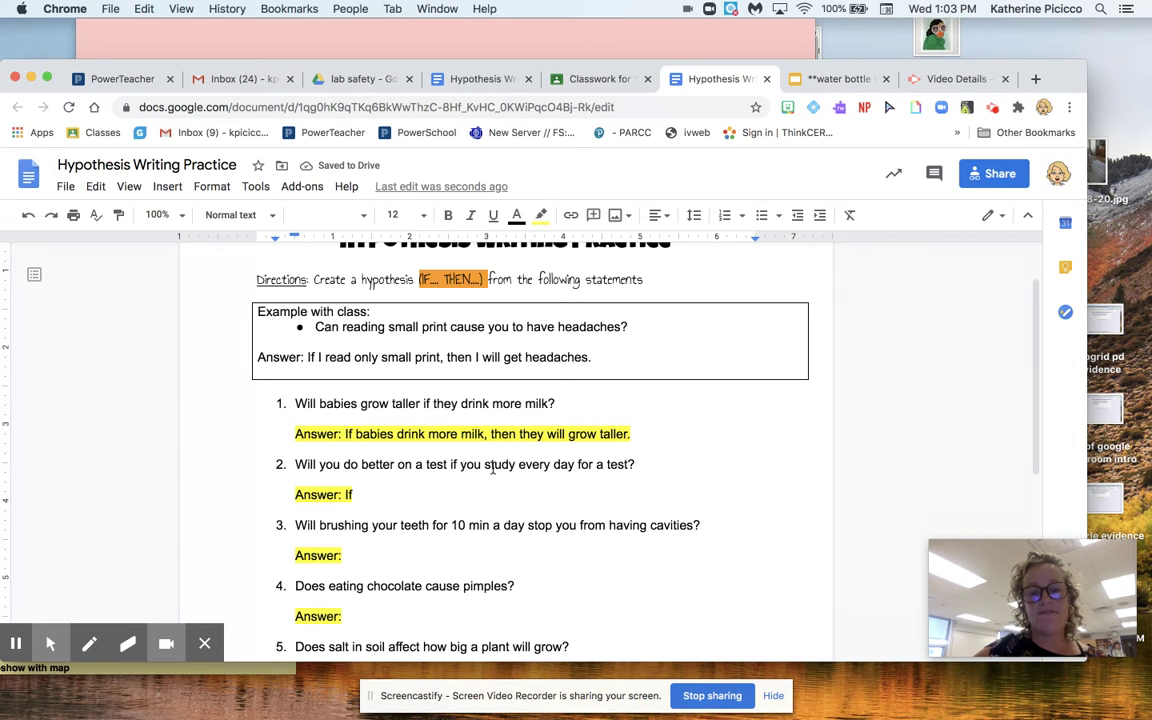
{"action": "type", "text": "I study for a d"}
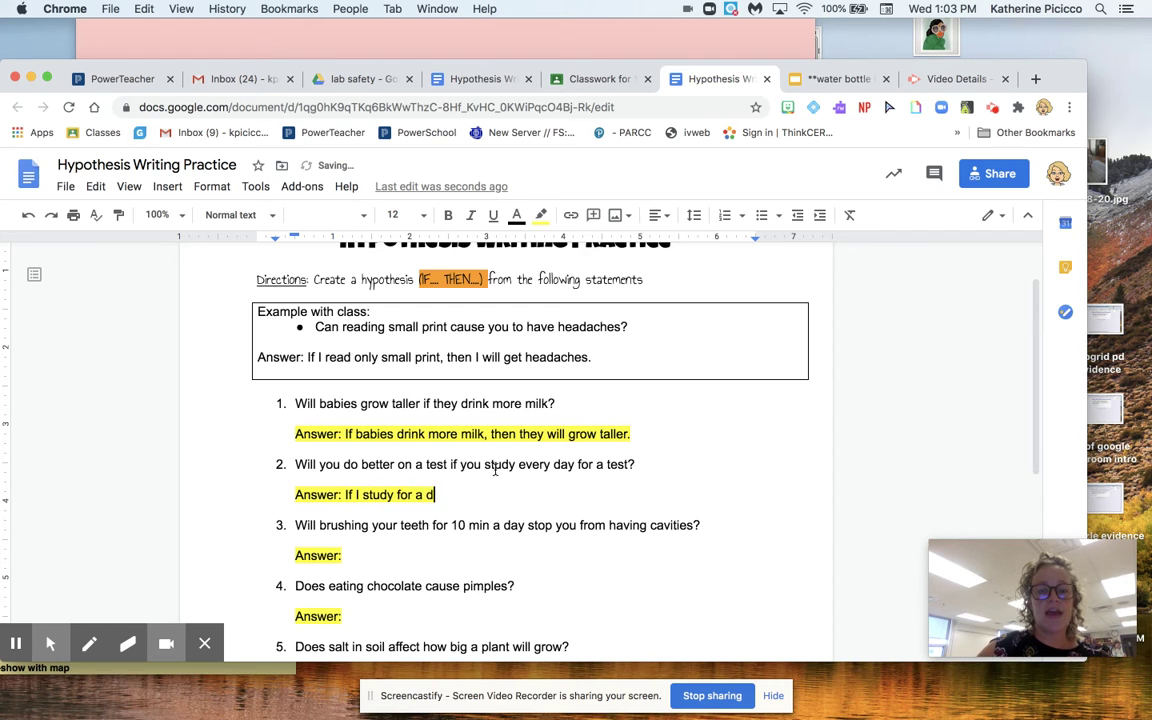
{"action": "key", "text": "BackSpace"}
{"action": "type", "text": "test "}
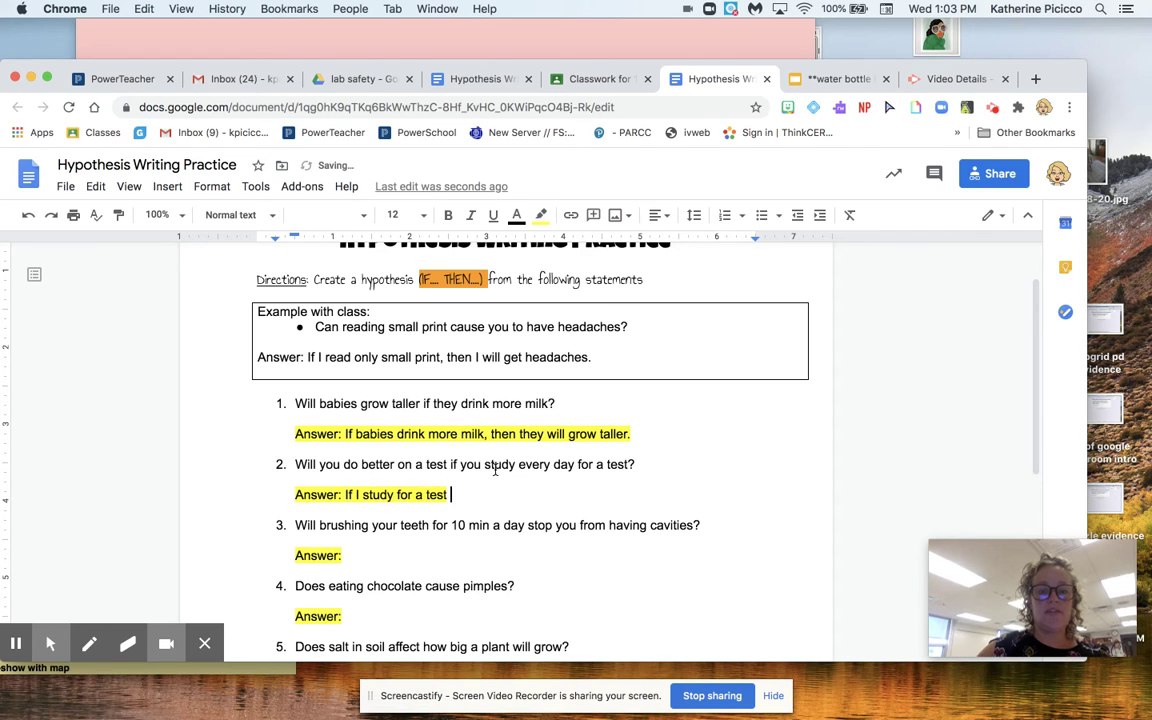
{"action": "type", "text": "every day"}
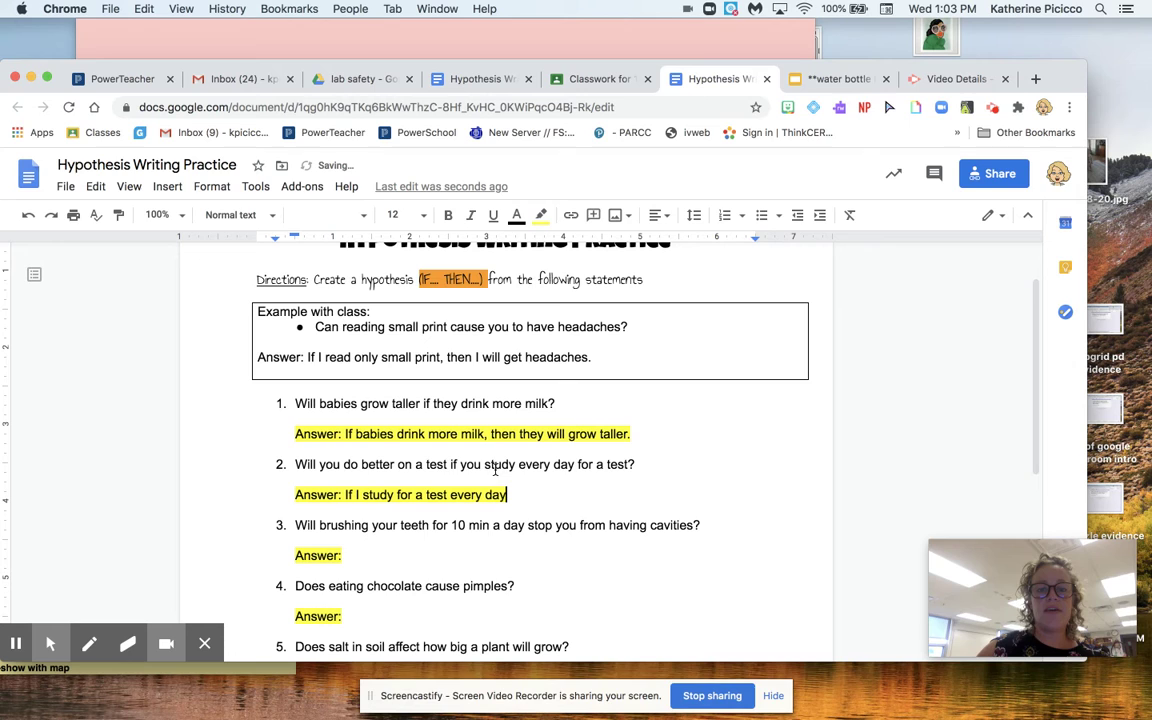
{"action": "type", "text": ", then I will do"}
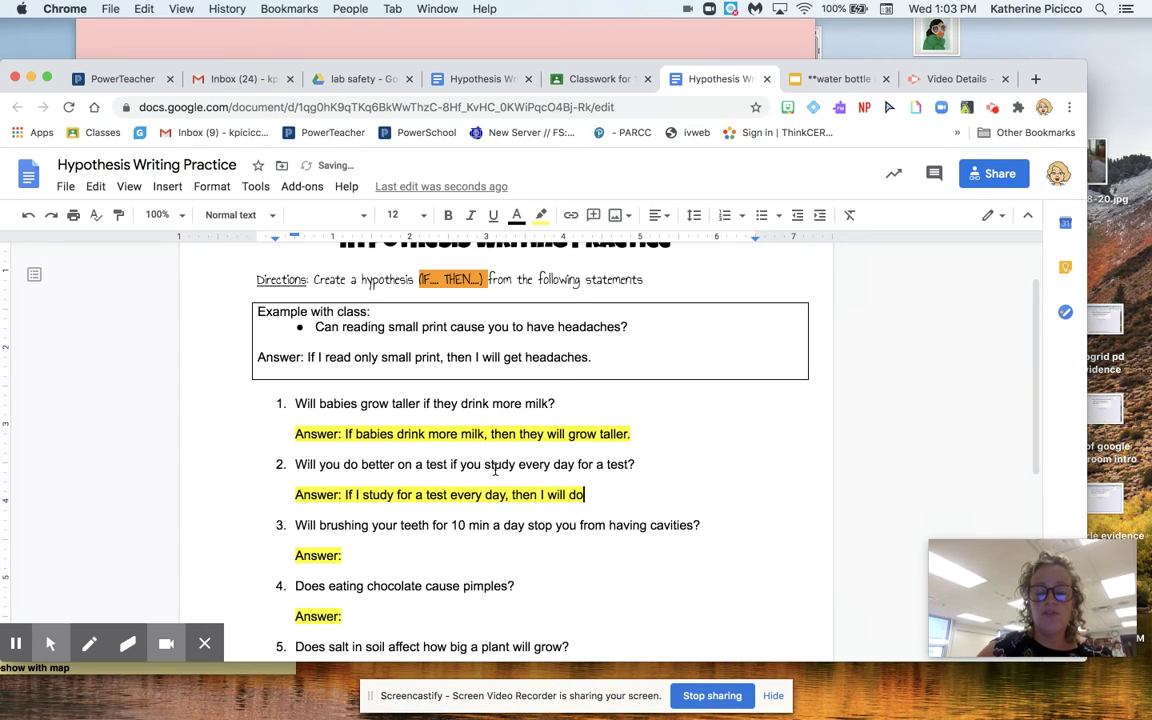
{"action": "type", "text": " better."}
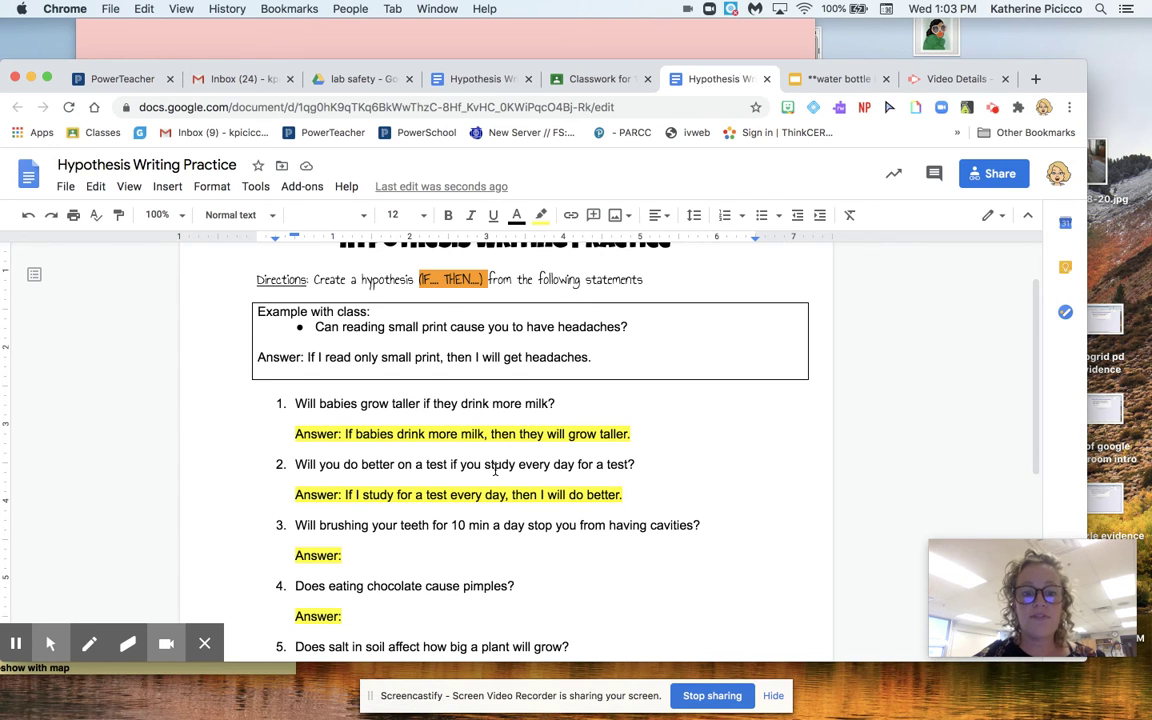
{"action": "scroll", "coordinate": [415, 468], "scroll_direction": "down", "scroll_amount": 3}
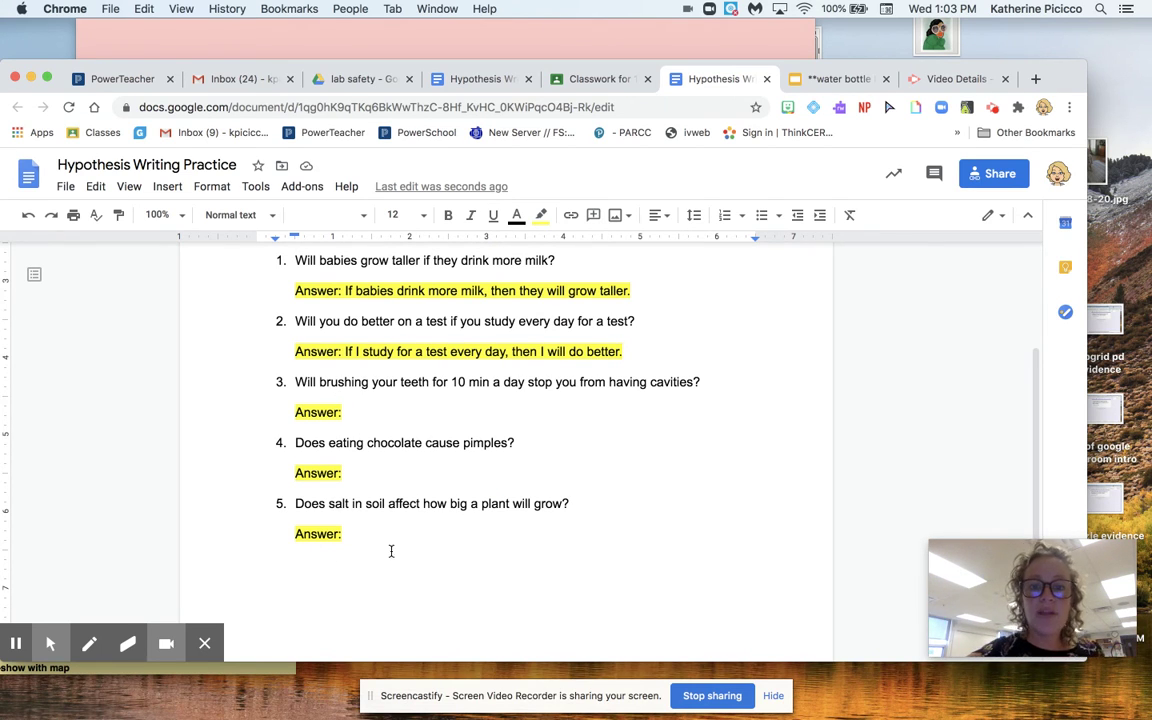
{"action": "scroll", "coordinate": [452, 541], "scroll_direction": "up", "scroll_amount": 4}
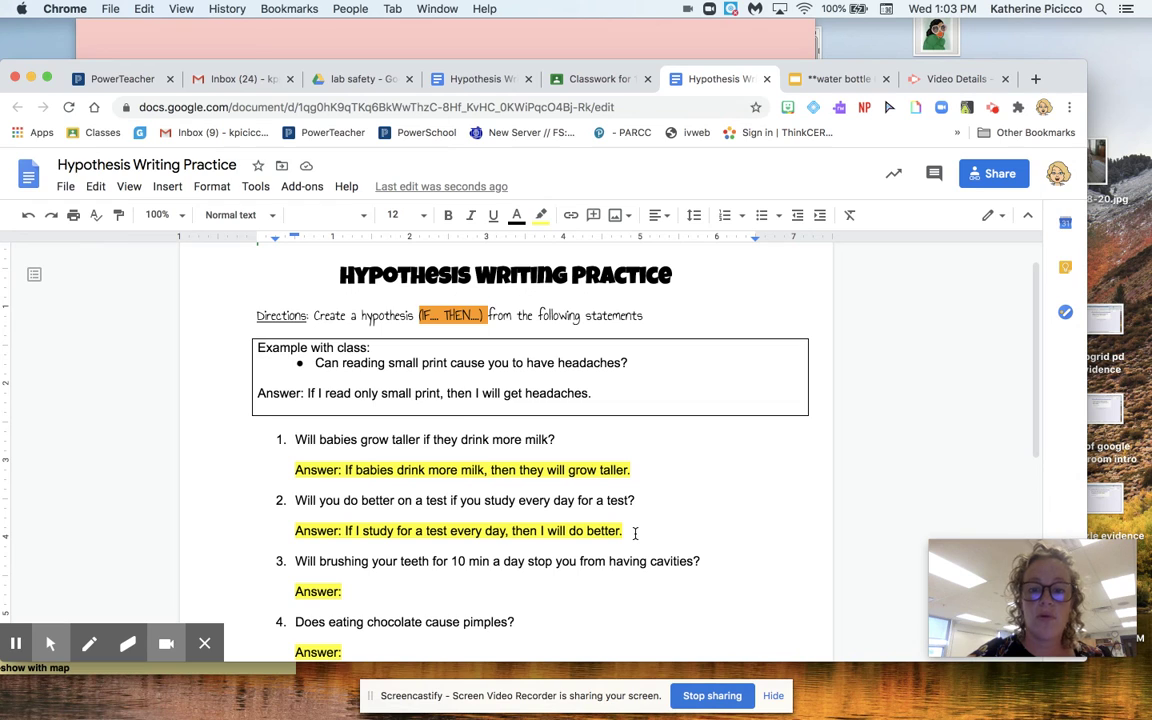
{"action": "mouse_move", "coordinate": [1027, 608]}
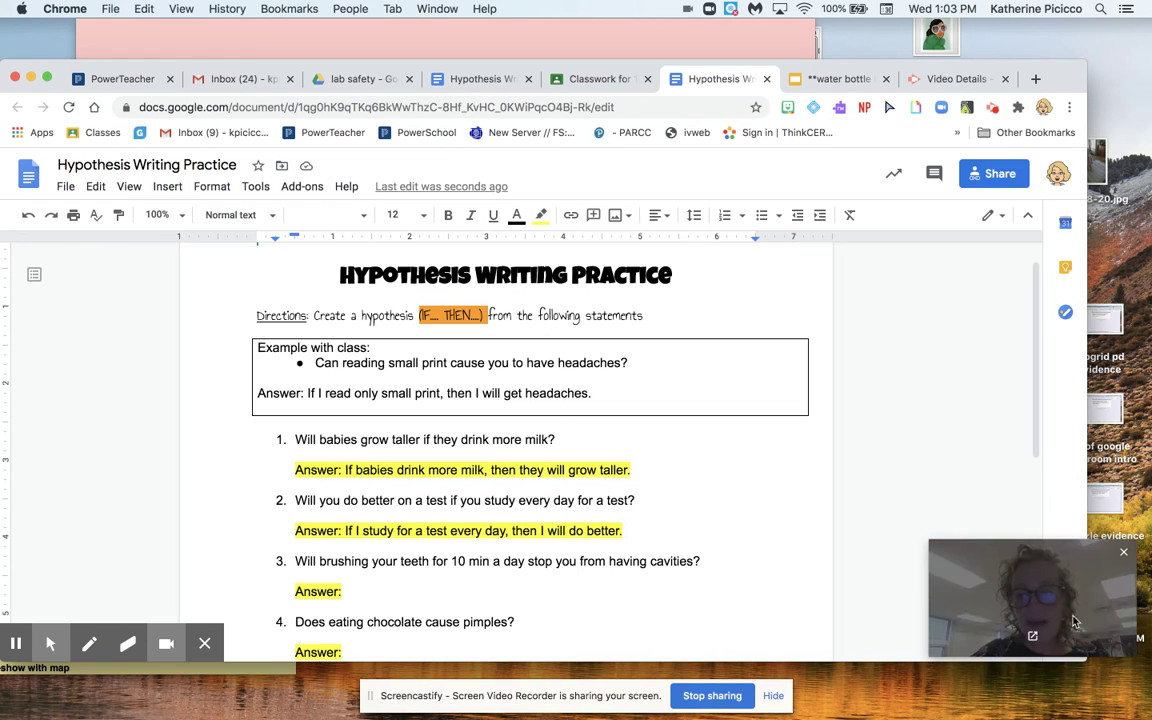